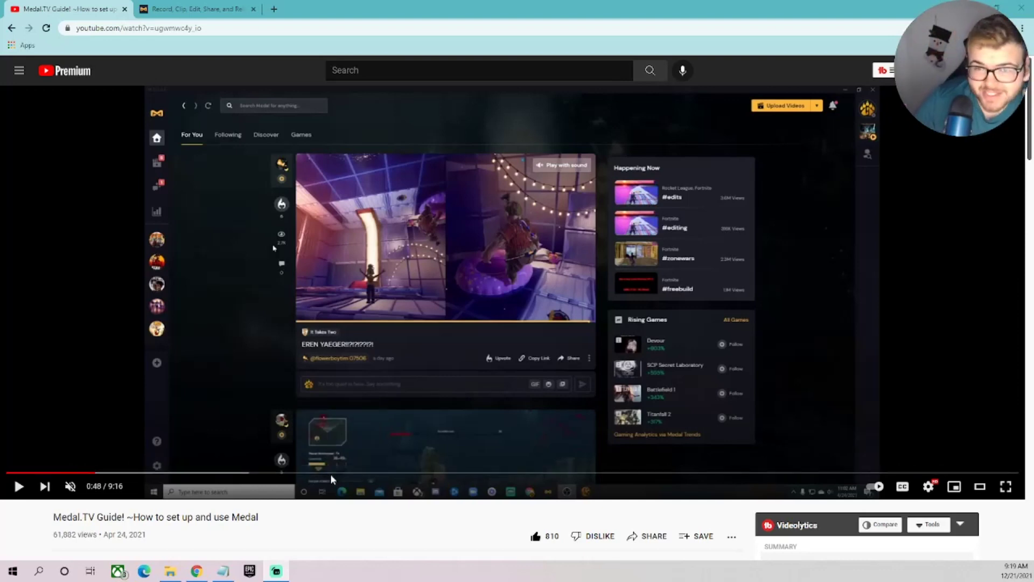
Scroll down through the Medal guide video's description and comments, then back up.
scroll(328, 476, down, 3)
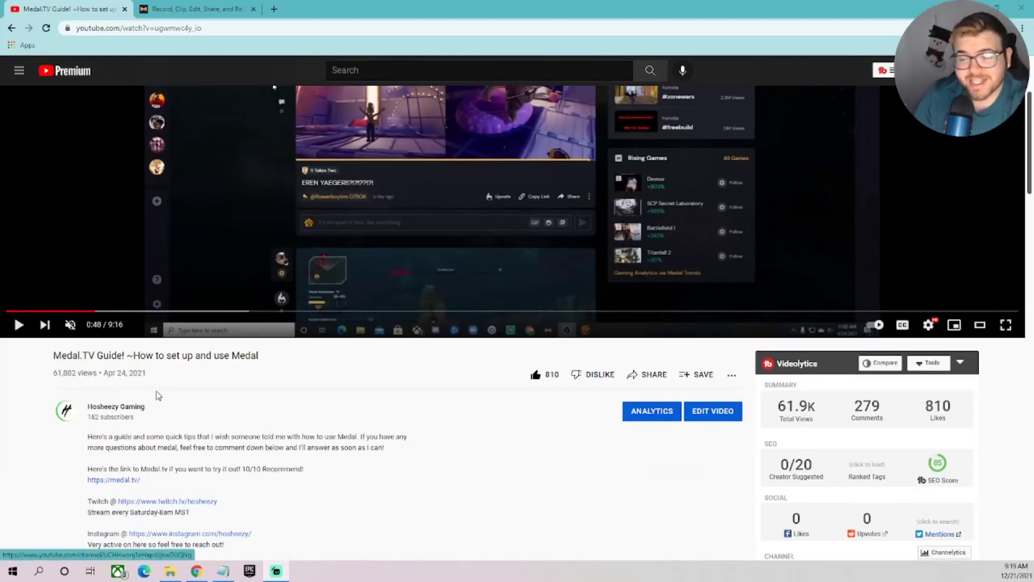
scroll(159, 377, down, 2)
scroll(215, 329, down, 9)
scroll(282, 334, down, 4)
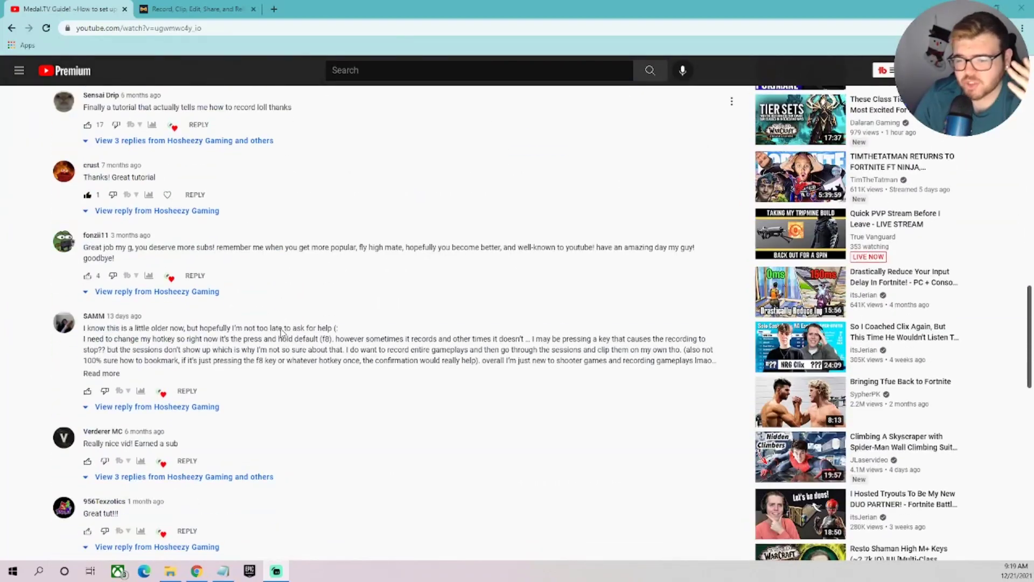
scroll(280, 372, down, 1)
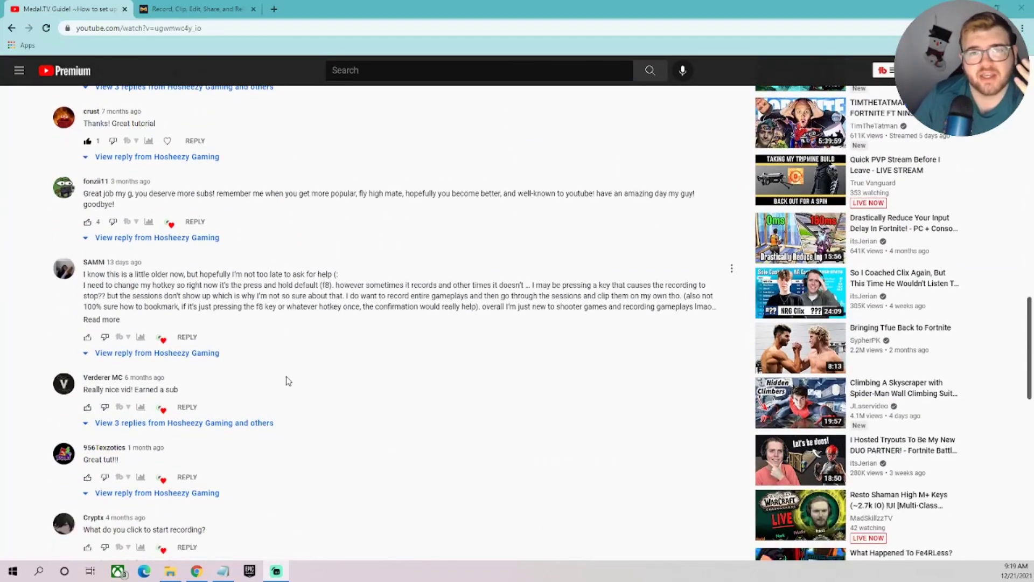
scroll(289, 381, up, 15)
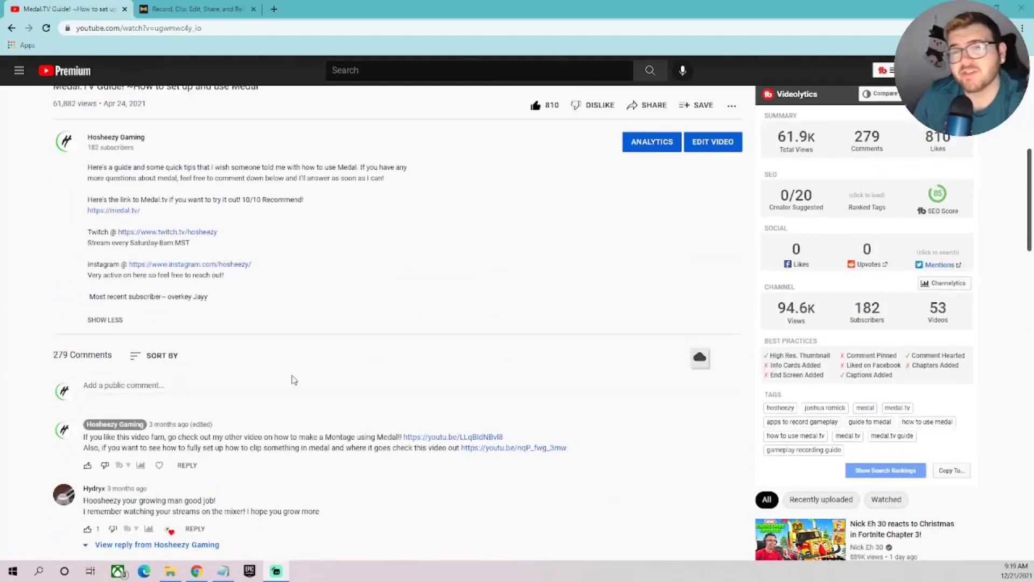
scroll(299, 382, up, 2)
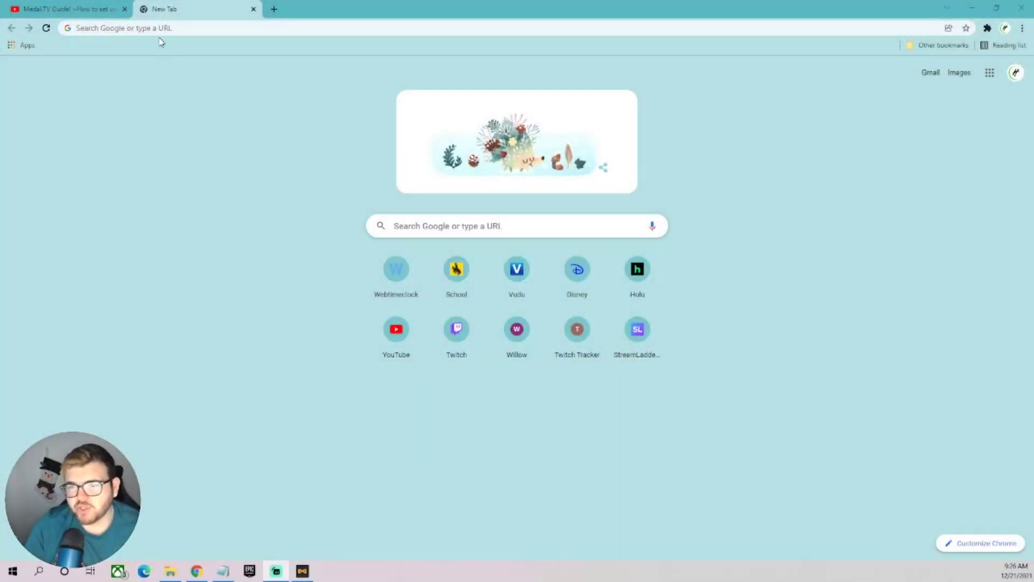
Load medal.tv in the browser tab, then preview and dismiss its Sign Up options.
click(158, 31)
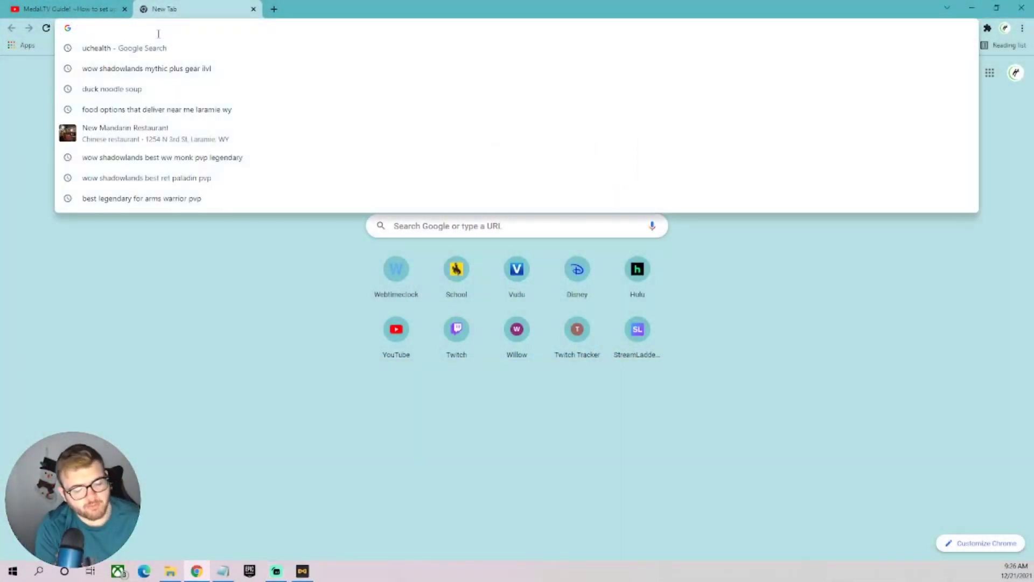
text(medal.tv)
key(Return)
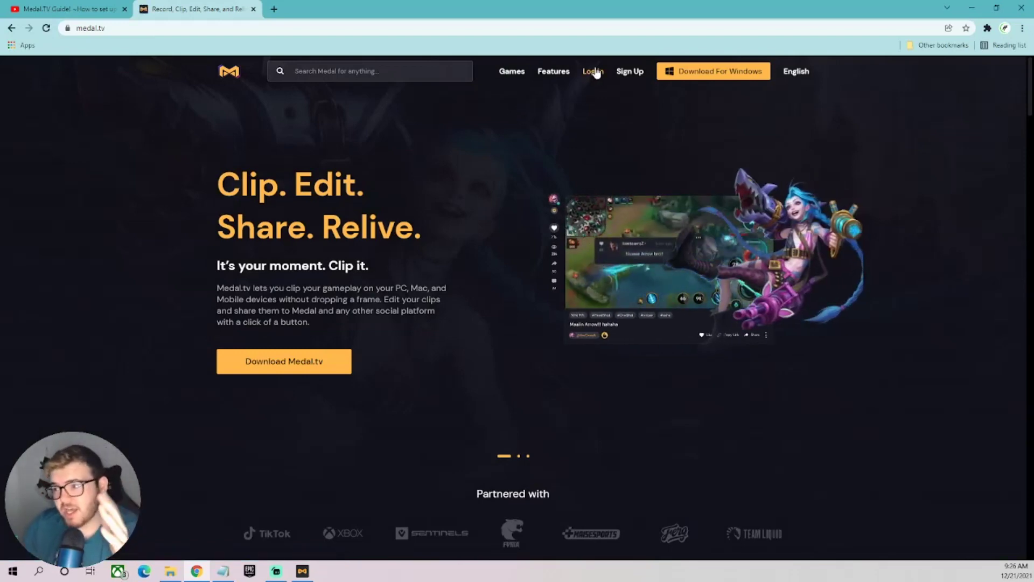
click(625, 71)
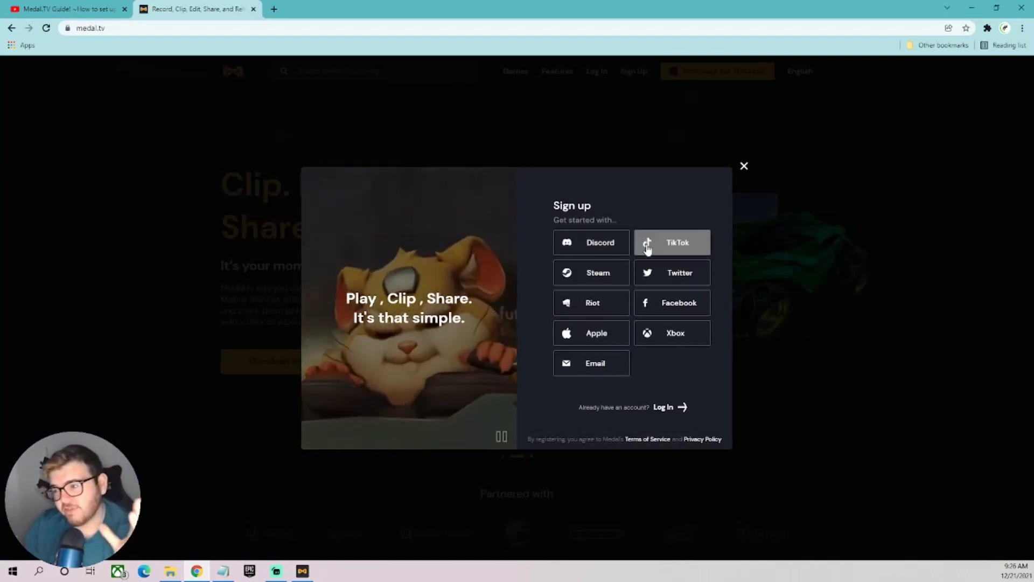
click(744, 166)
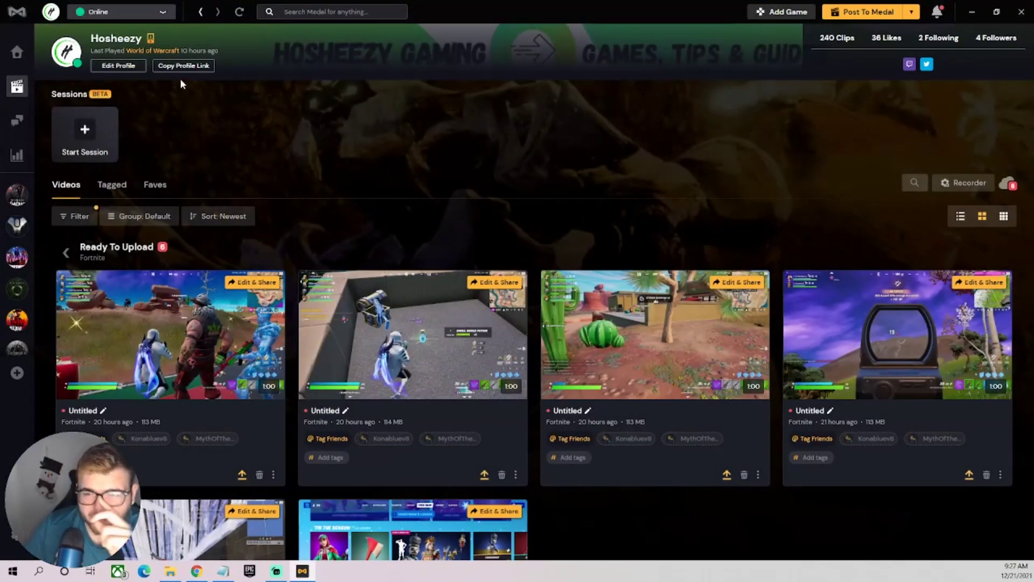
Go to the Home feed, glance at account Settings, and return Home.
click(13, 55)
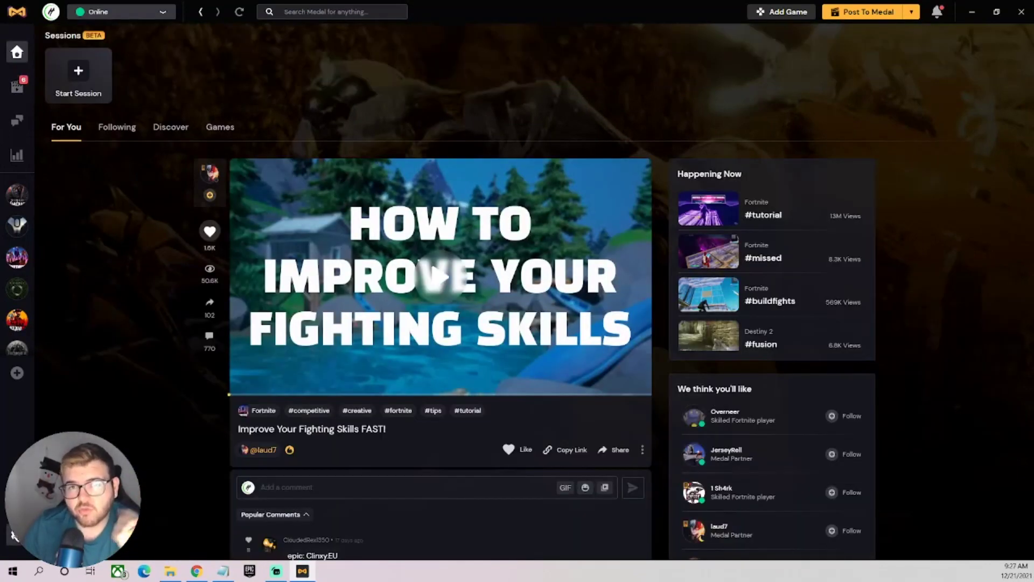
click(13, 534)
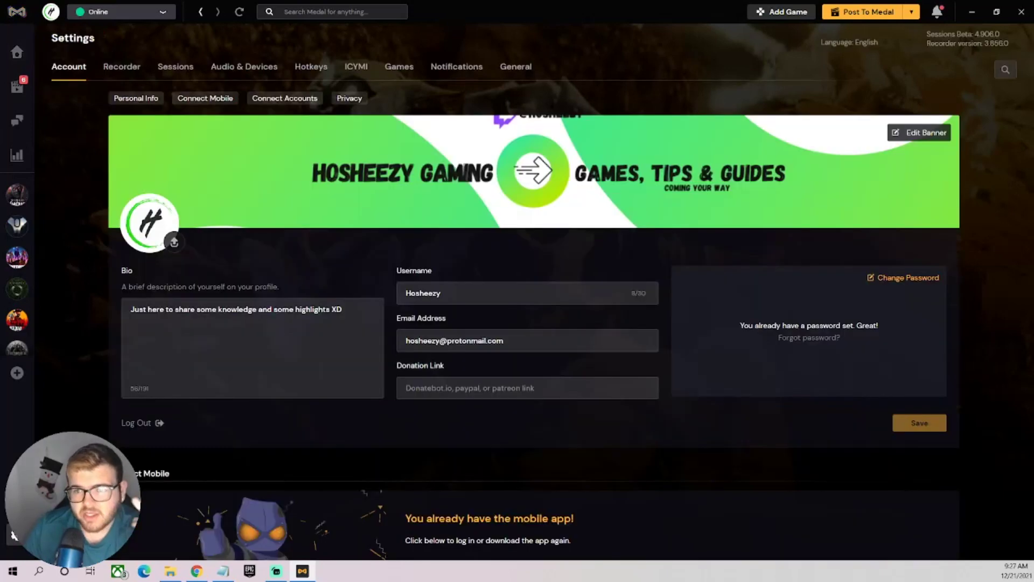
click(16, 52)
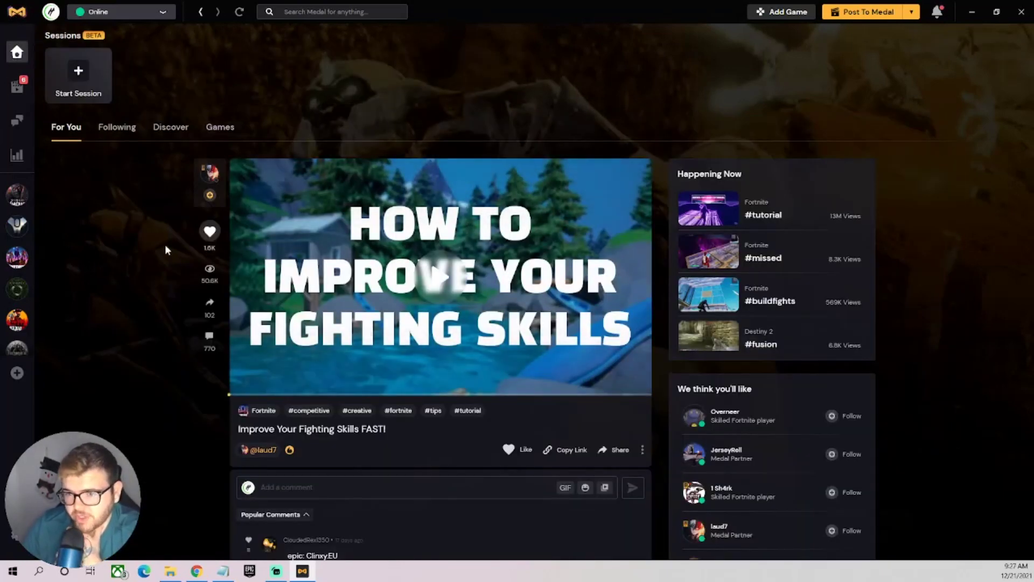
Browse the For You feed's clips, then switch to the Games tab.
scroll(141, 208, down, 3)
scroll(141, 211, up, 3)
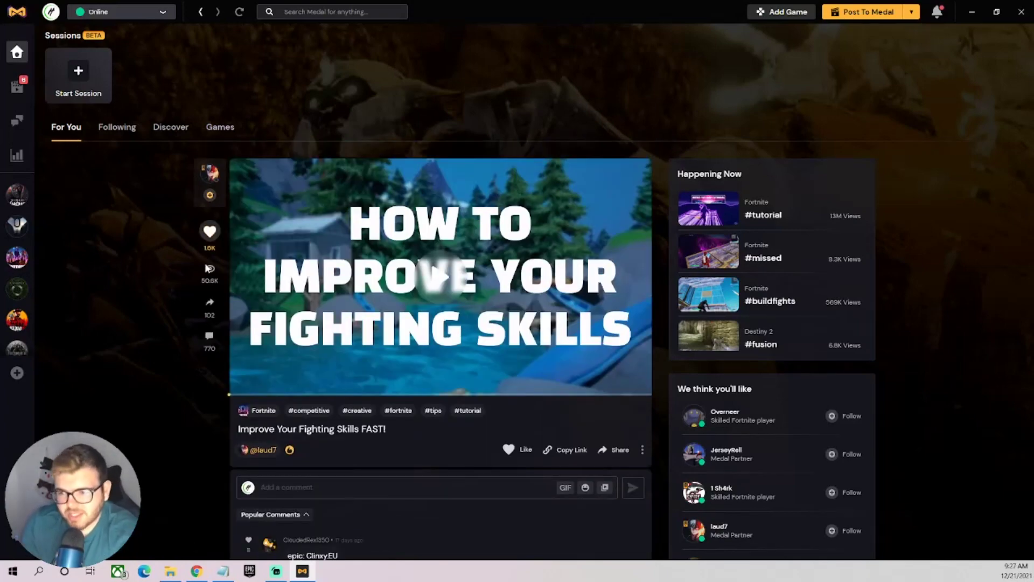
scroll(145, 283, down, 3)
scroll(146, 283, down, 3)
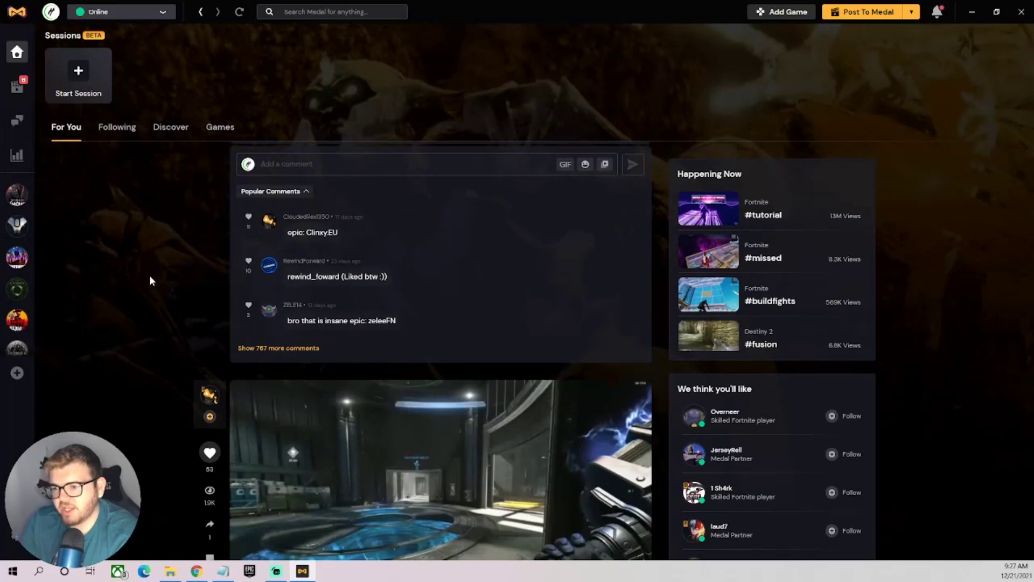
scroll(156, 268, down, 13)
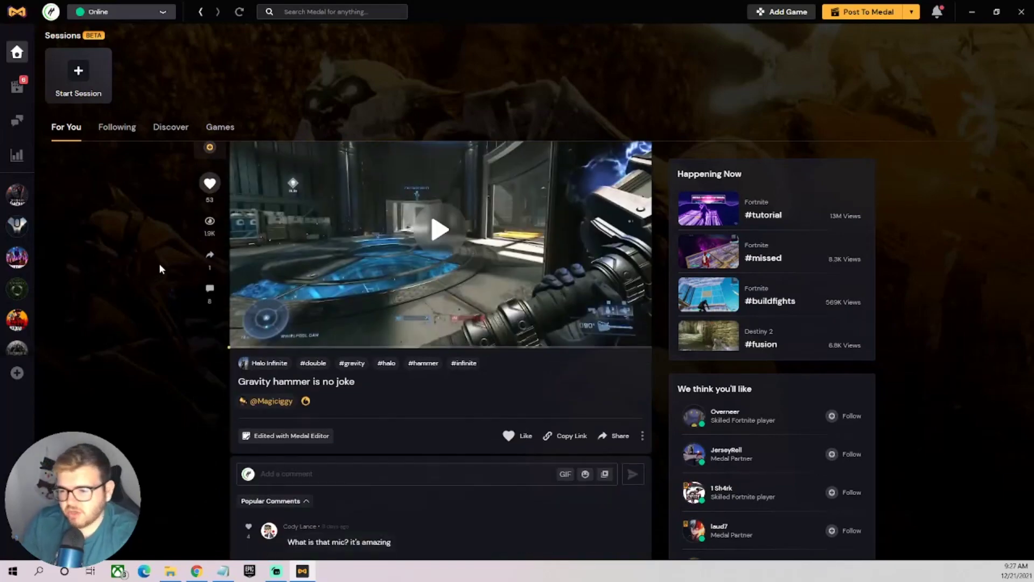
scroll(150, 291, up, 10)
scroll(149, 290, down, 12)
scroll(150, 289, up, 20)
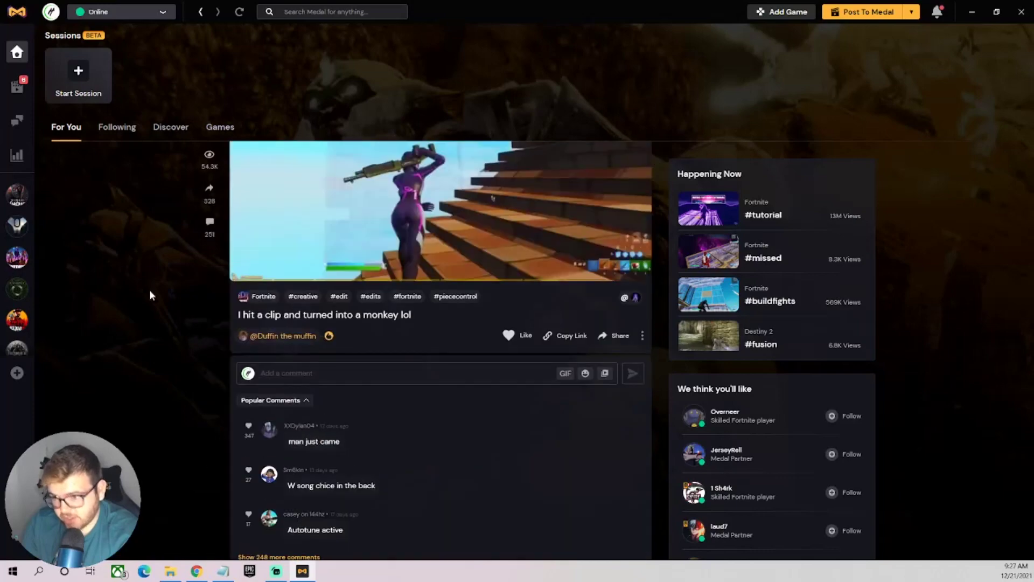
click(218, 128)
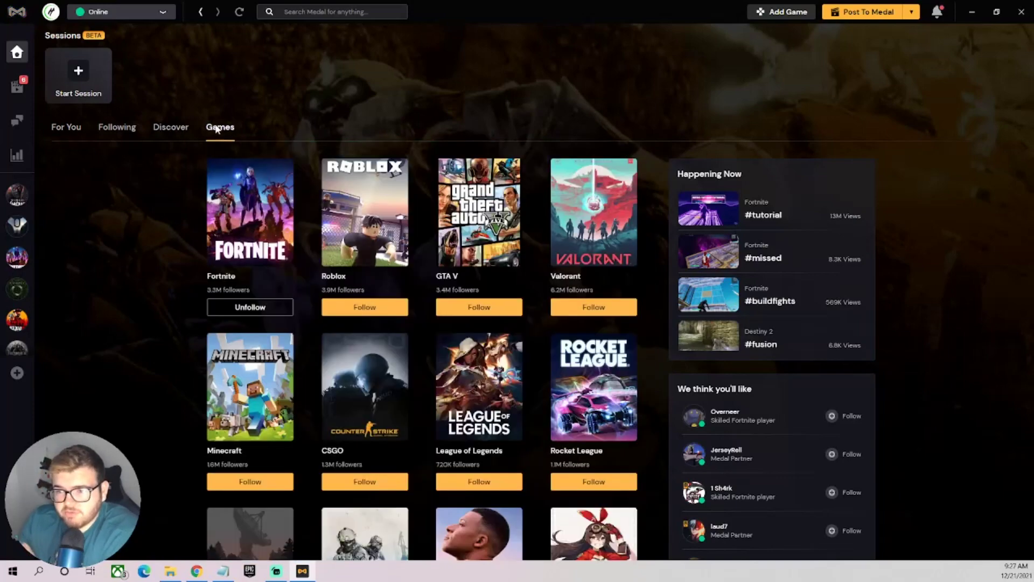
Look through the followable games grid, then show the Discover clip collections.
scroll(214, 258, down, 5)
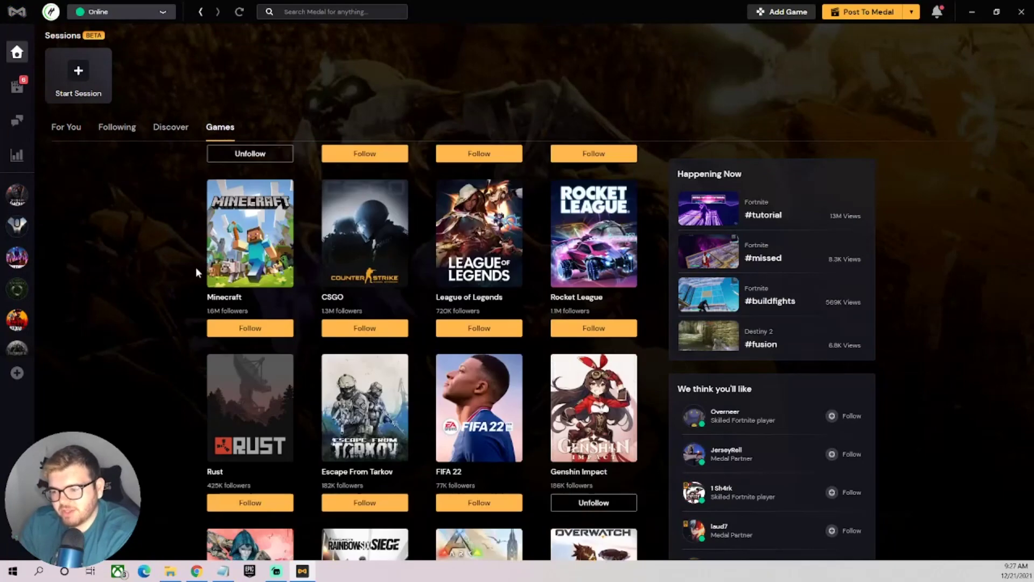
scroll(554, 308, down, 3)
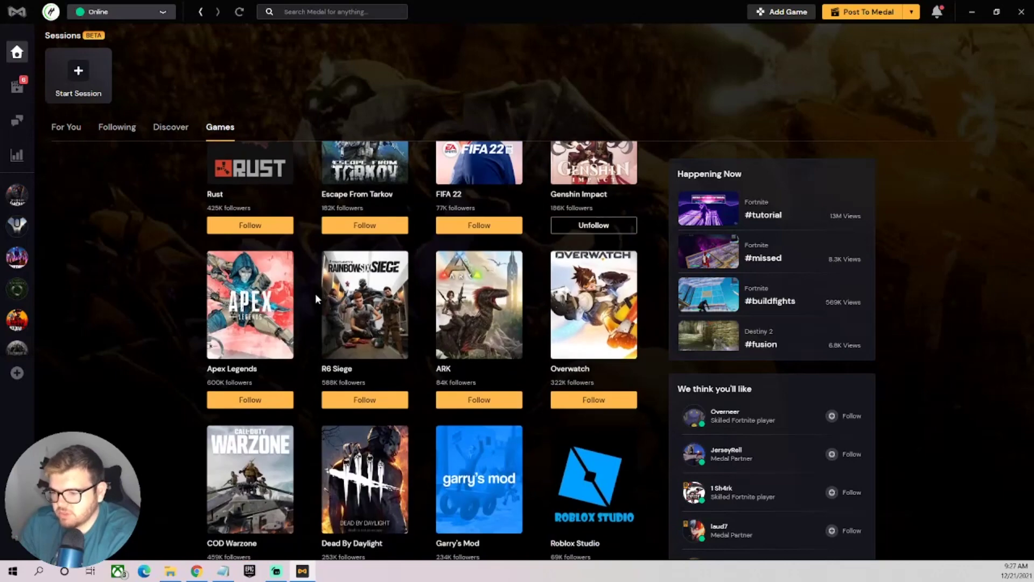
scroll(208, 295, up, 8)
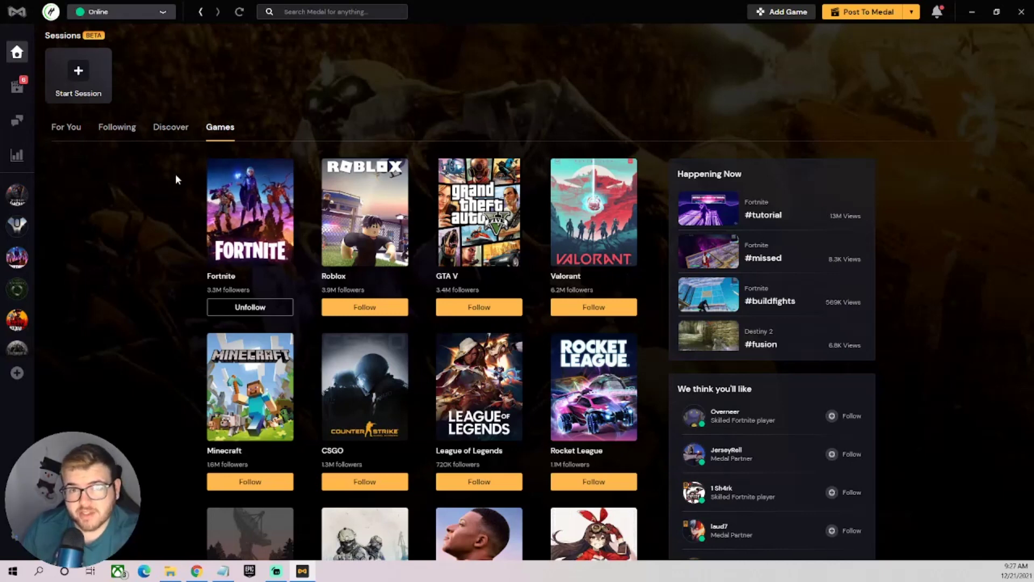
click(170, 132)
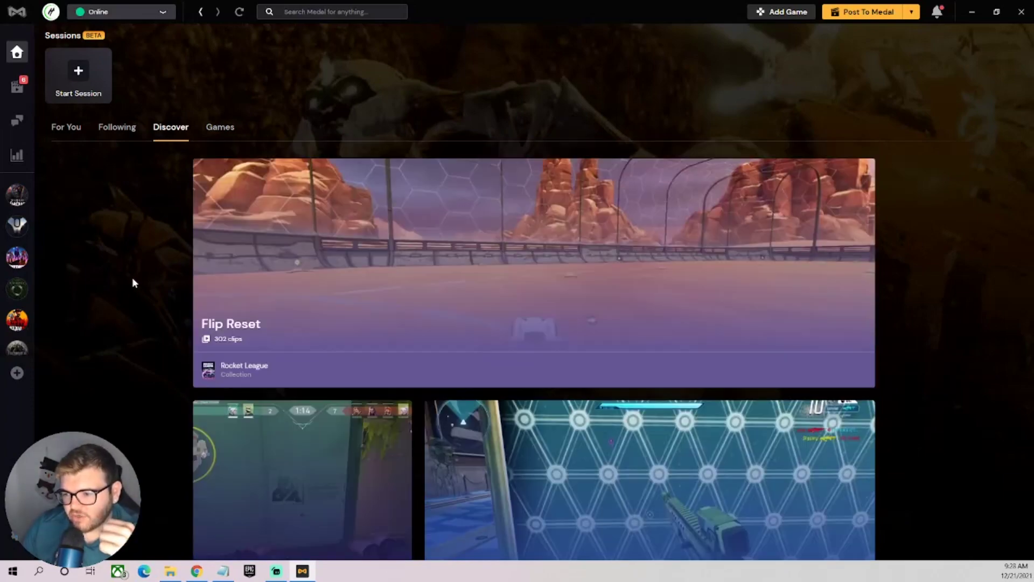
Visit the Following and For You feeds, Library, Friends, then the World of Warcraft page.
click(117, 130)
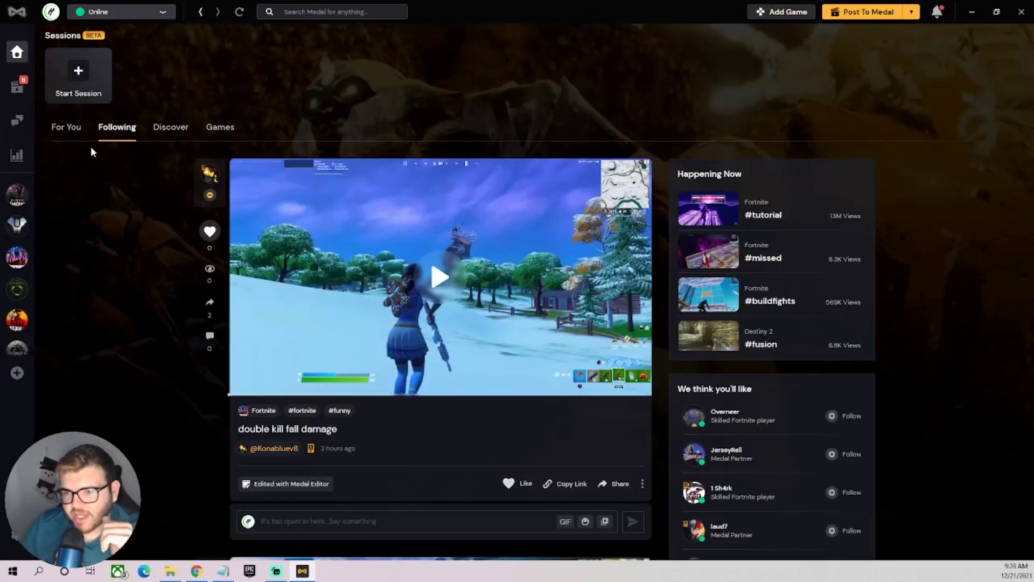
click(54, 127)
click(17, 89)
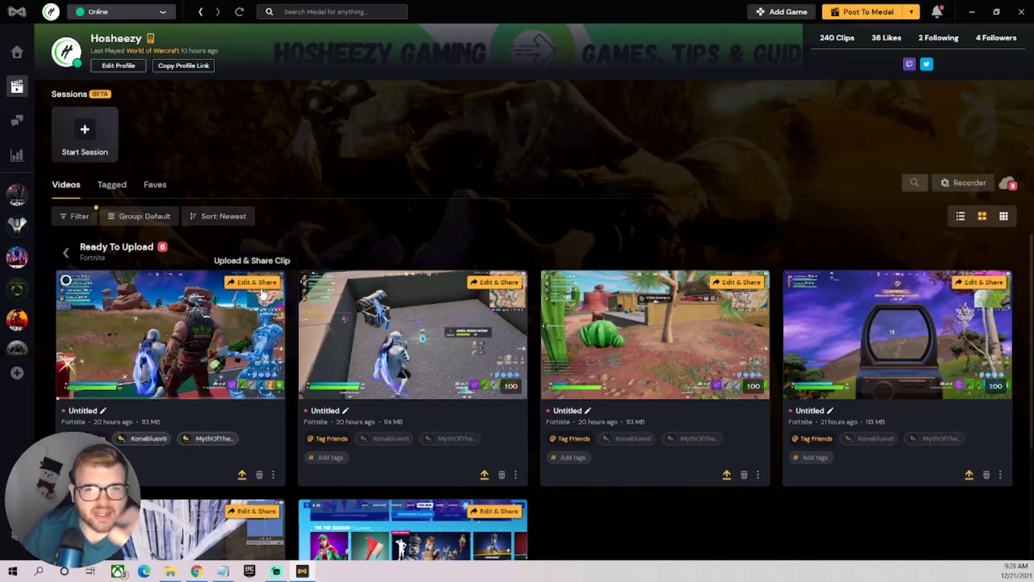
click(16, 124)
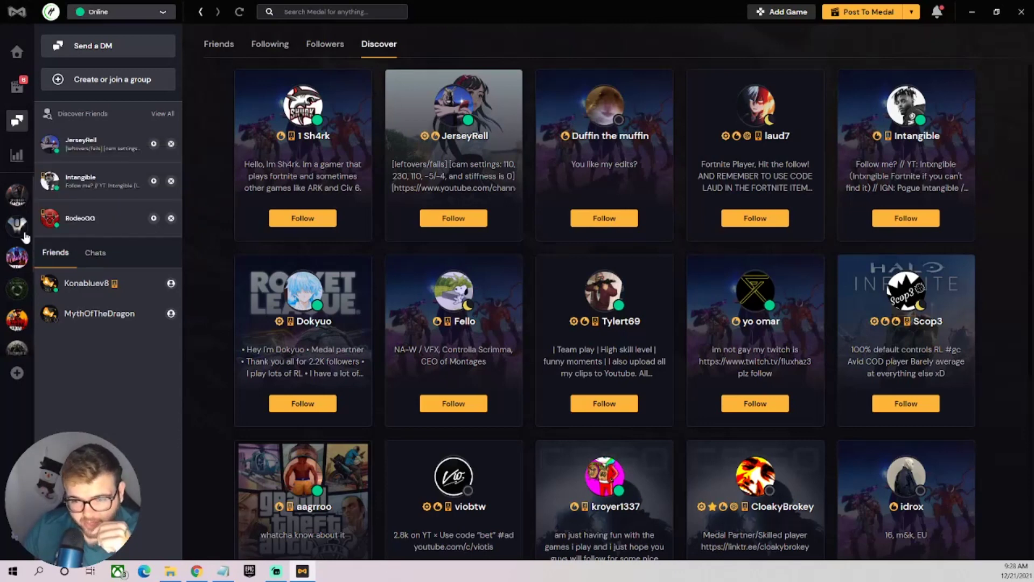
click(16, 195)
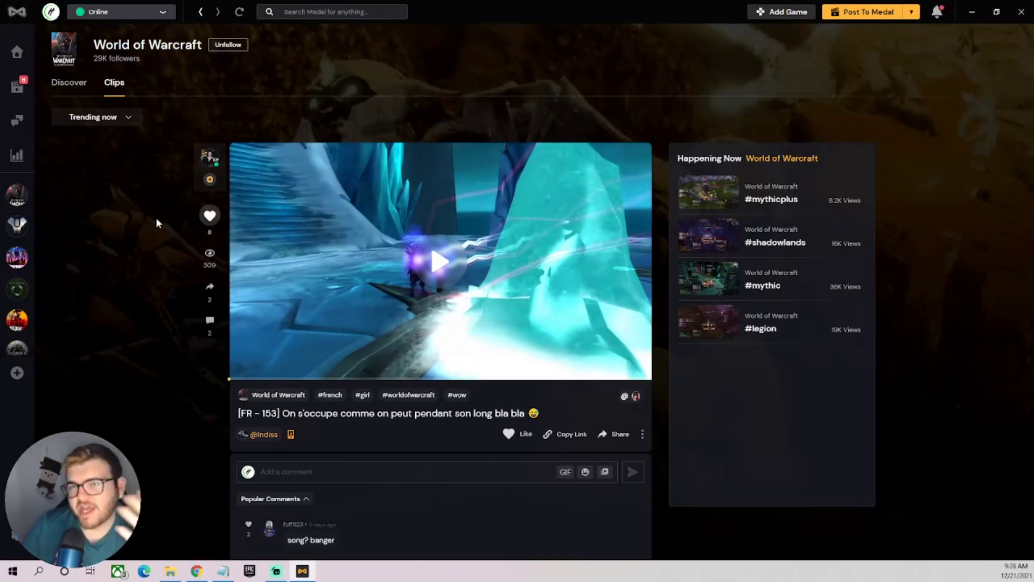
Browse a few World of Warcraft clips, then open the Help & Support page.
scroll(170, 286, down, 3)
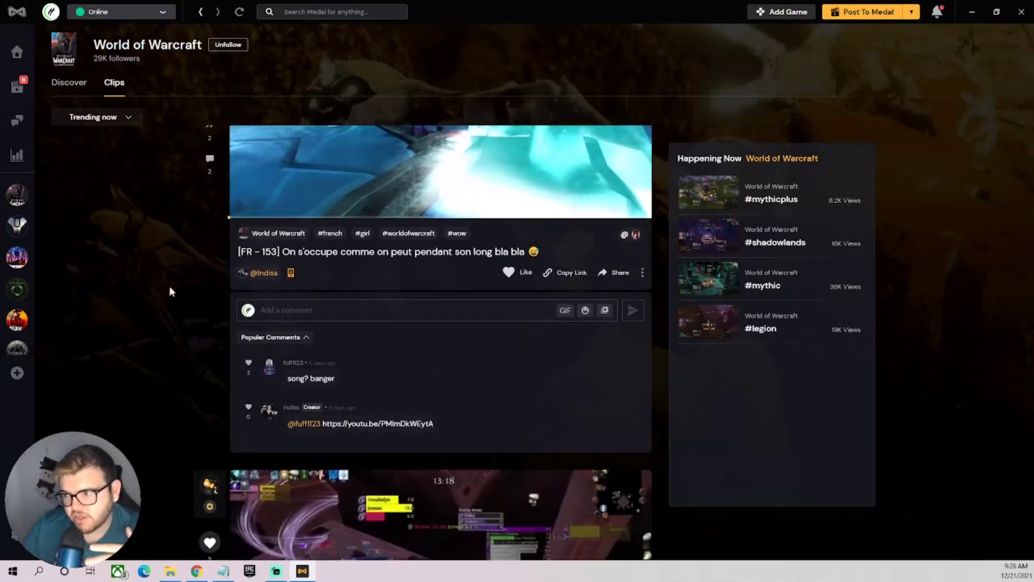
scroll(169, 288, down, 3)
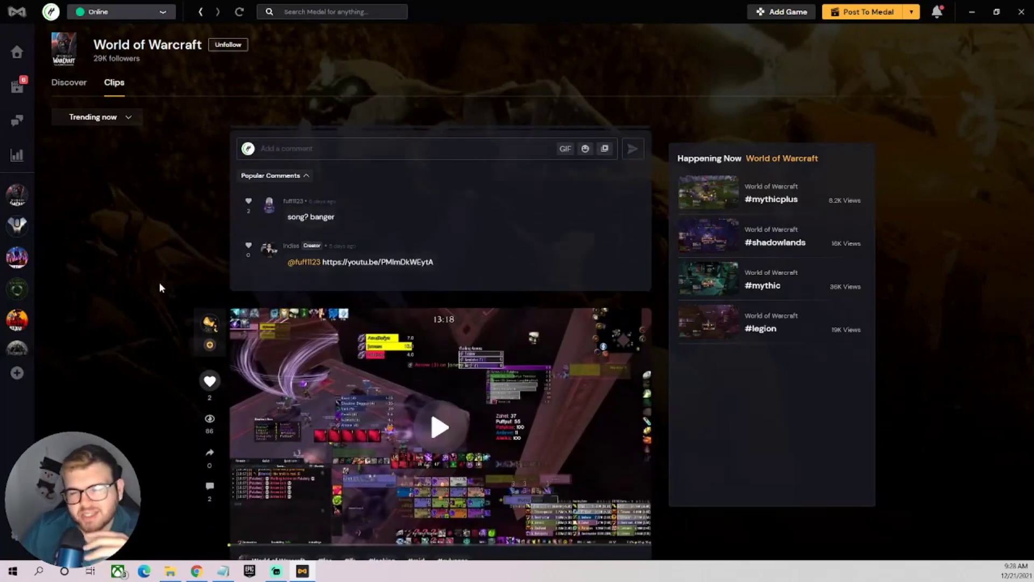
scroll(163, 283, down, 1)
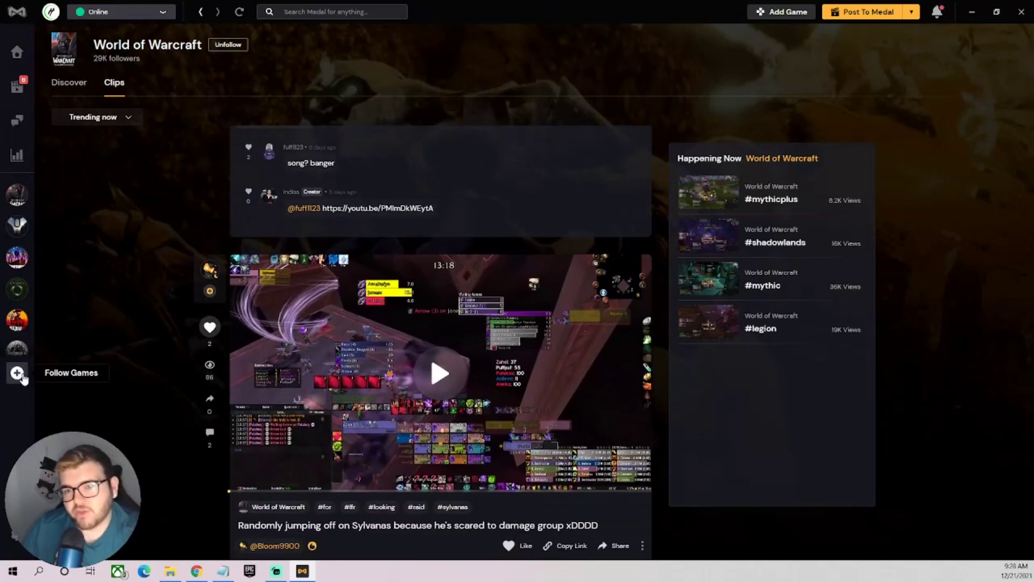
click(16, 530)
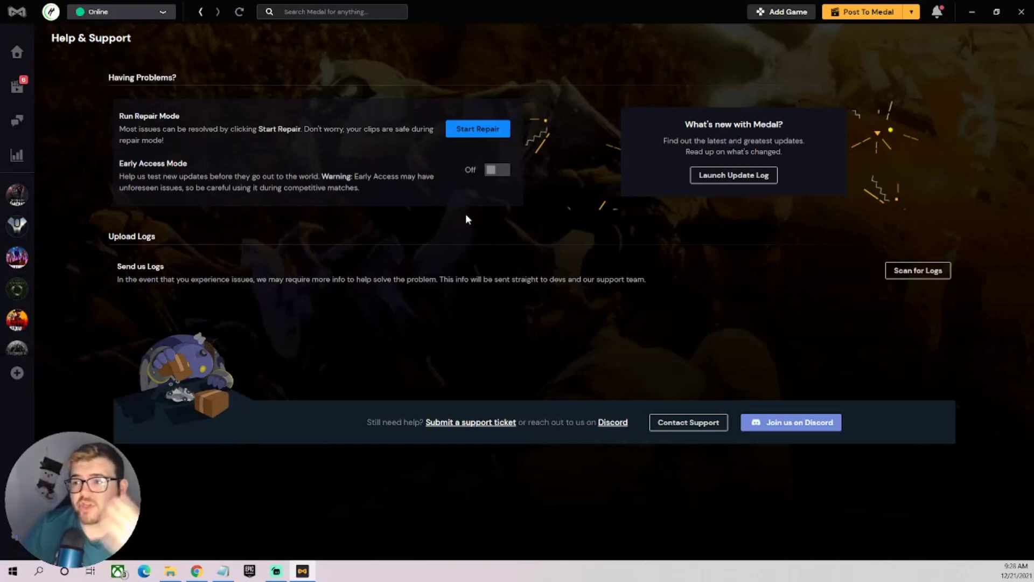
Show the Account settings with profile banner, bio, username and password sections.
click(483, 134)
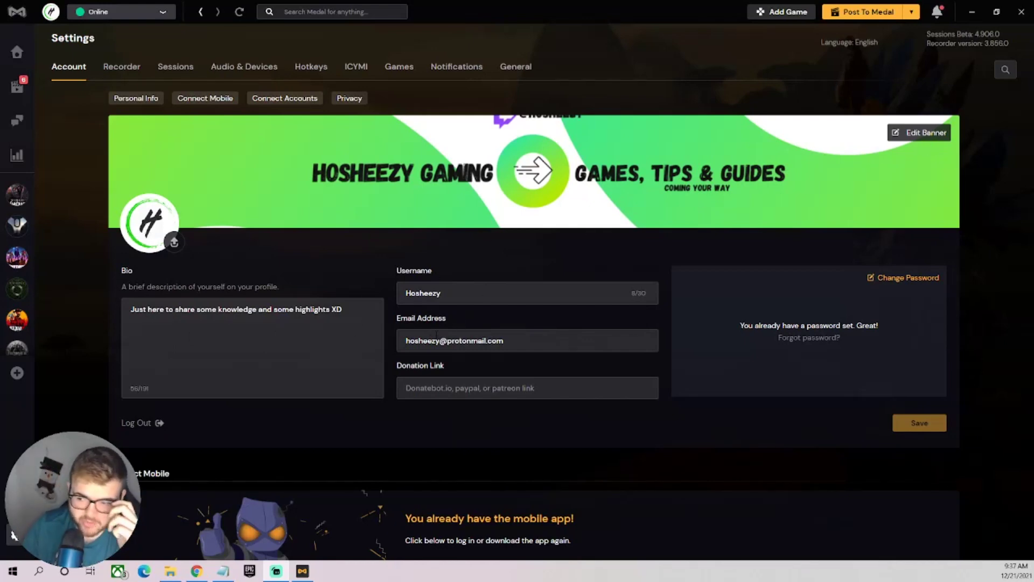
scroll(443, 337, down, 3)
scroll(439, 356, down, 1)
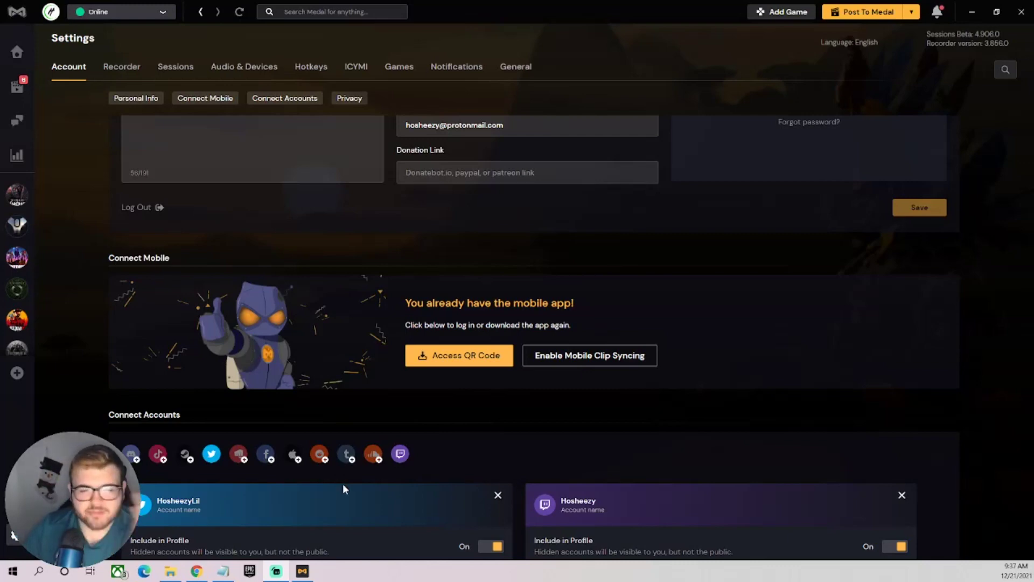
scroll(342, 483, up, 3)
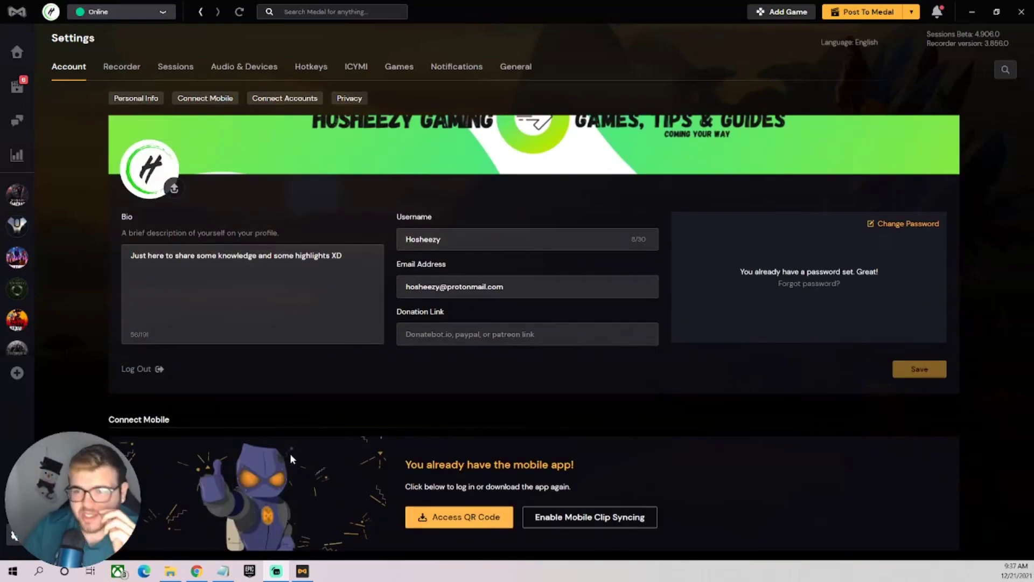